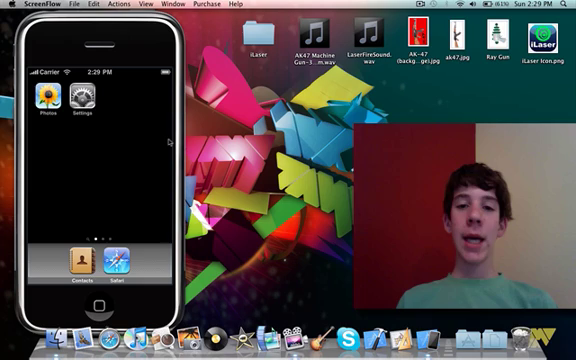
- Swipe across the simulator home-screen pages until the page with the PlaySound app shows
left_click_drag(120, 120, 43, 123)
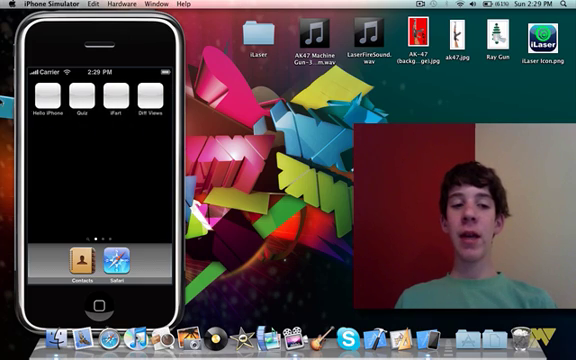
left_click_drag(154, 141, 60, 130)
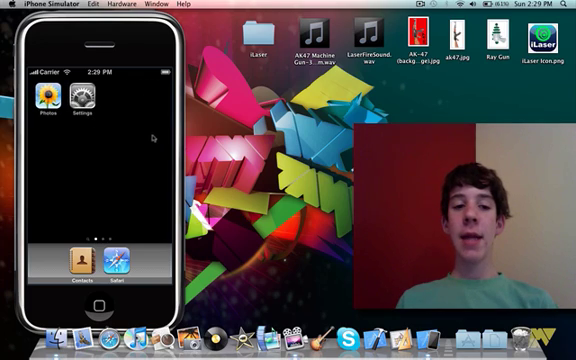
mouse_move(60, 130)
left_mouse_down()
mouse_move(155, 140)
mouse_move(60, 140)
left_mouse_up()
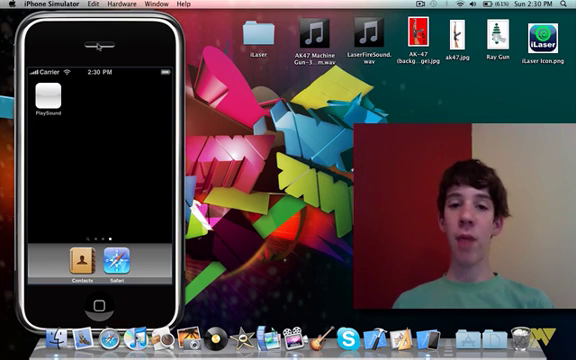
mouse_move(98, 45)
left_mouse_down()
mouse_move(176, 42)
mouse_move(96, 42)
left_mouse_up()
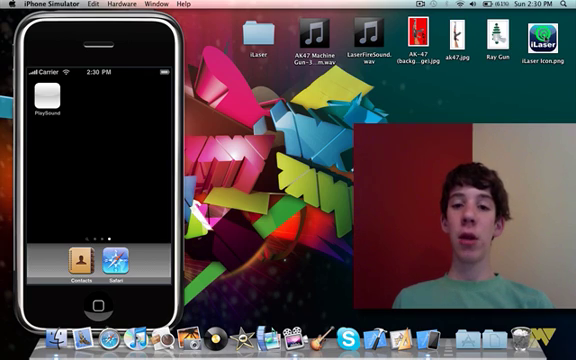
- View iLaser Icon.png in Preview beside the simulator, then close the image
double_click(543, 38)
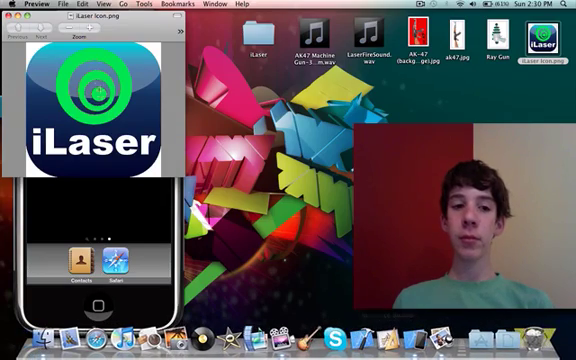
mouse_move(95, 16)
left_mouse_down()
mouse_move(365, 86)
mouse_move(307, 77)
left_mouse_up()
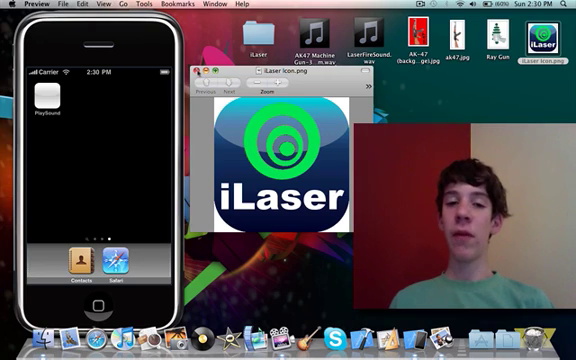
left_click(199, 71)
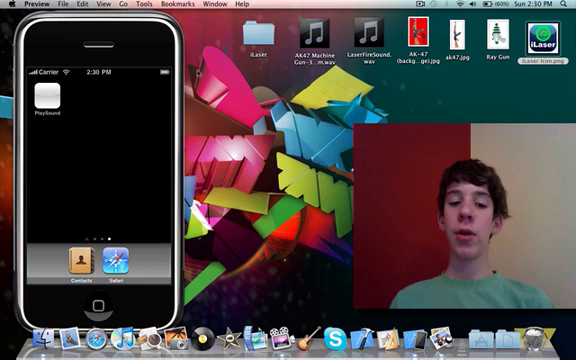
left_click(37, 4)
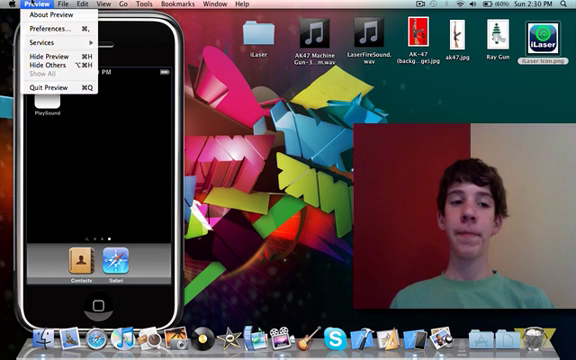
- Quit Preview and make iPhone Simulator the active program again
left_click(80, 88)
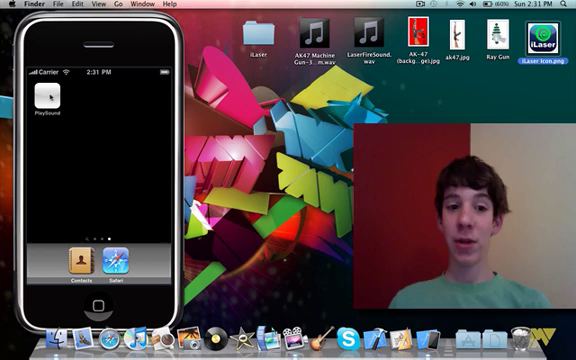
key("super+Tab")
- Launch the PlaySound app so its toy laser gun screen fills the simulator
left_click(48, 97)
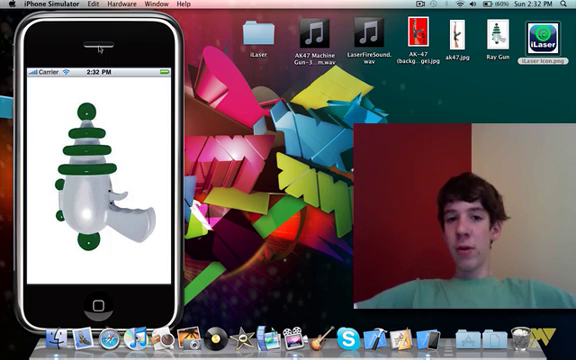
- Quit iPhone Simulator from its menu, leaving only the Finder desktop
left_click(62, 4)
left_click(62, 87)
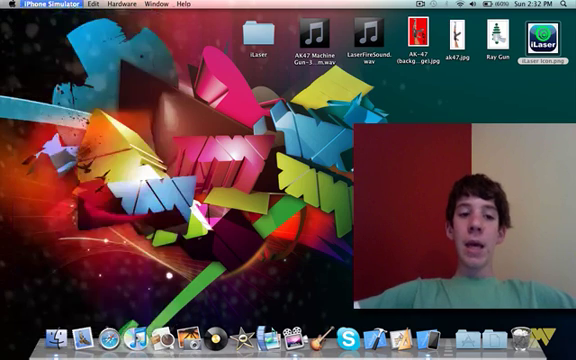